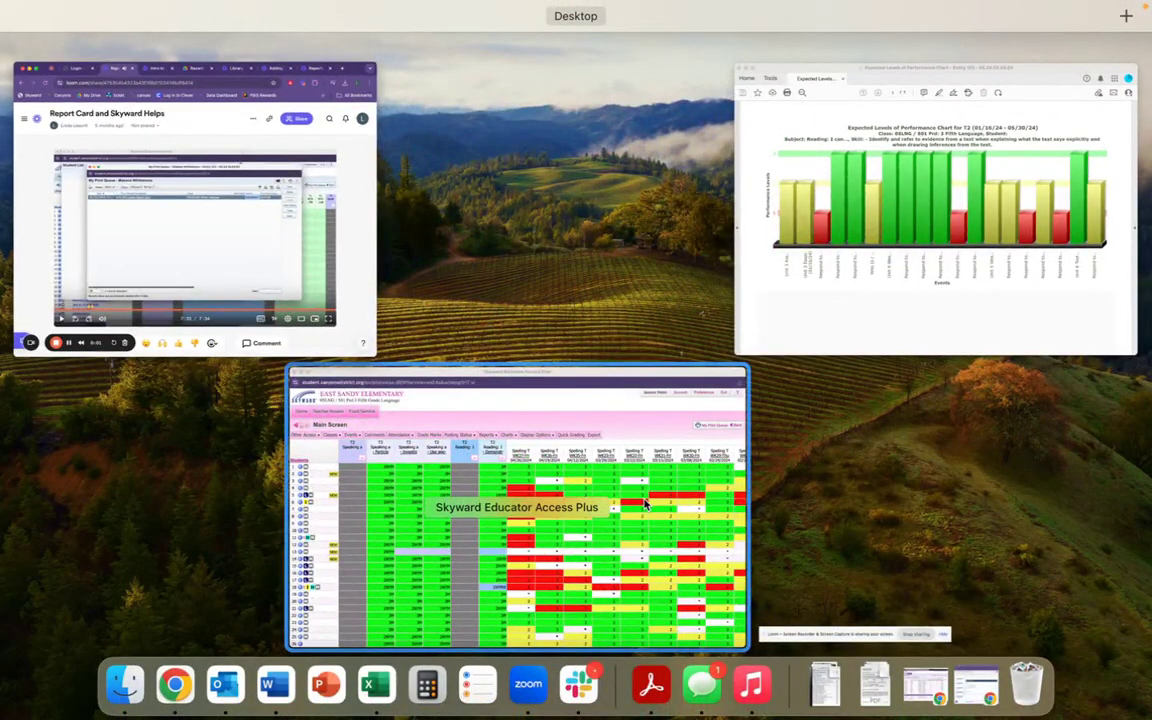
Step: Open the Expected Levels of Performance (ELP) chart for the Fifth Grade Language class
click(645, 505)
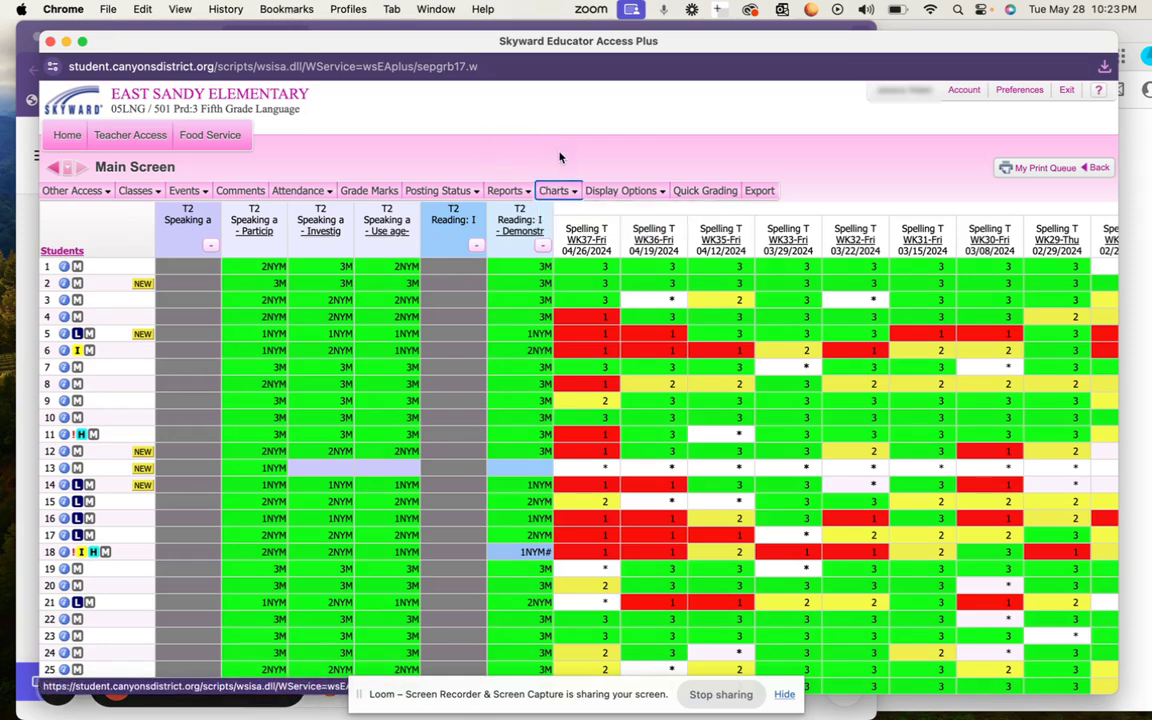
mouse_move(573, 193)
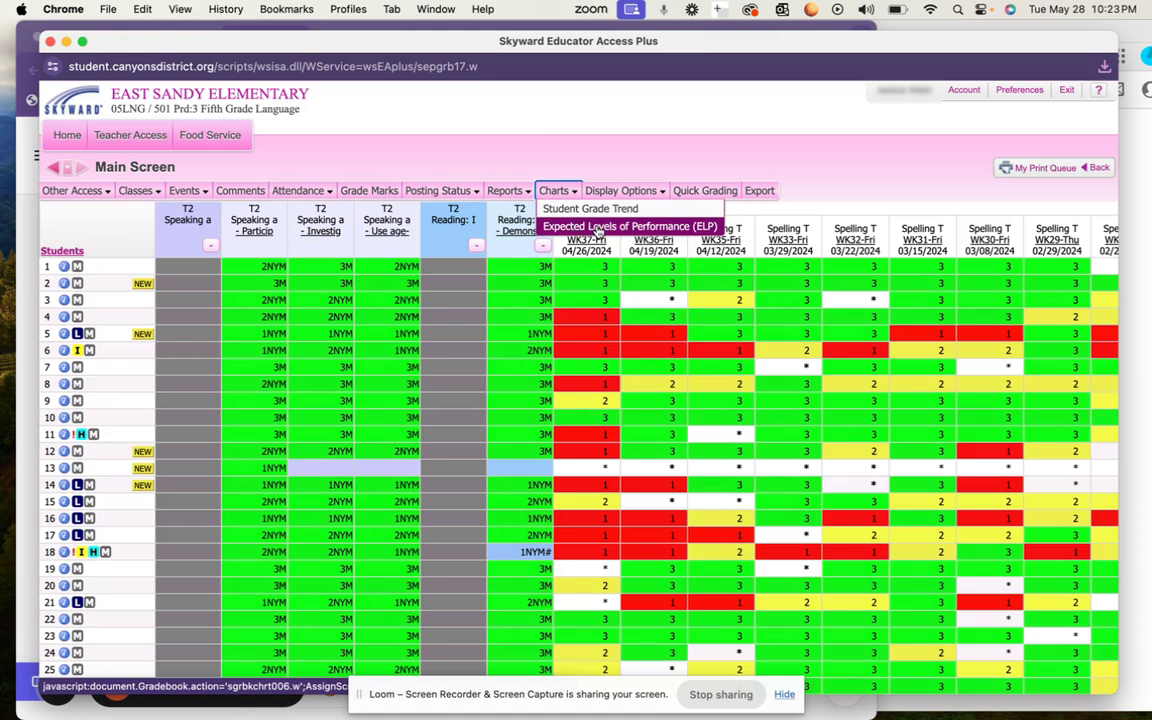
click(598, 228)
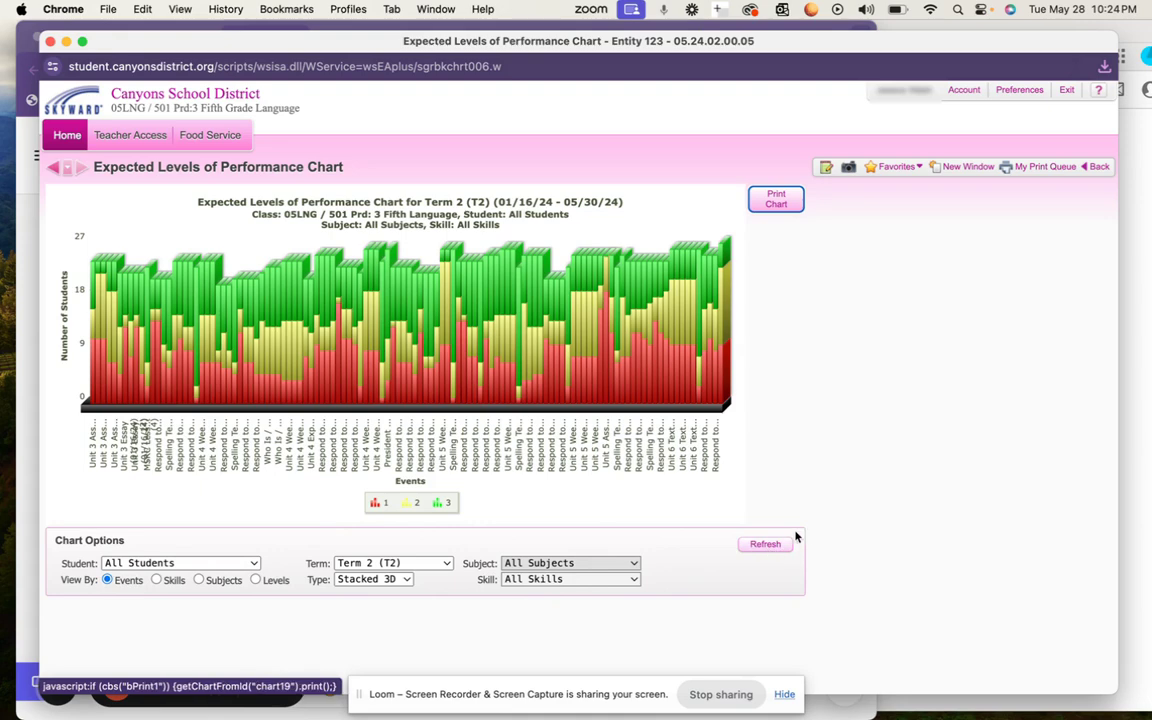
Step: Switch to Acrobat to examine the exported single-skill performance chart, and return to the Skyward class gradebook
mouse_move(667, 325)
key(ctrl+Up)
click(859, 296)
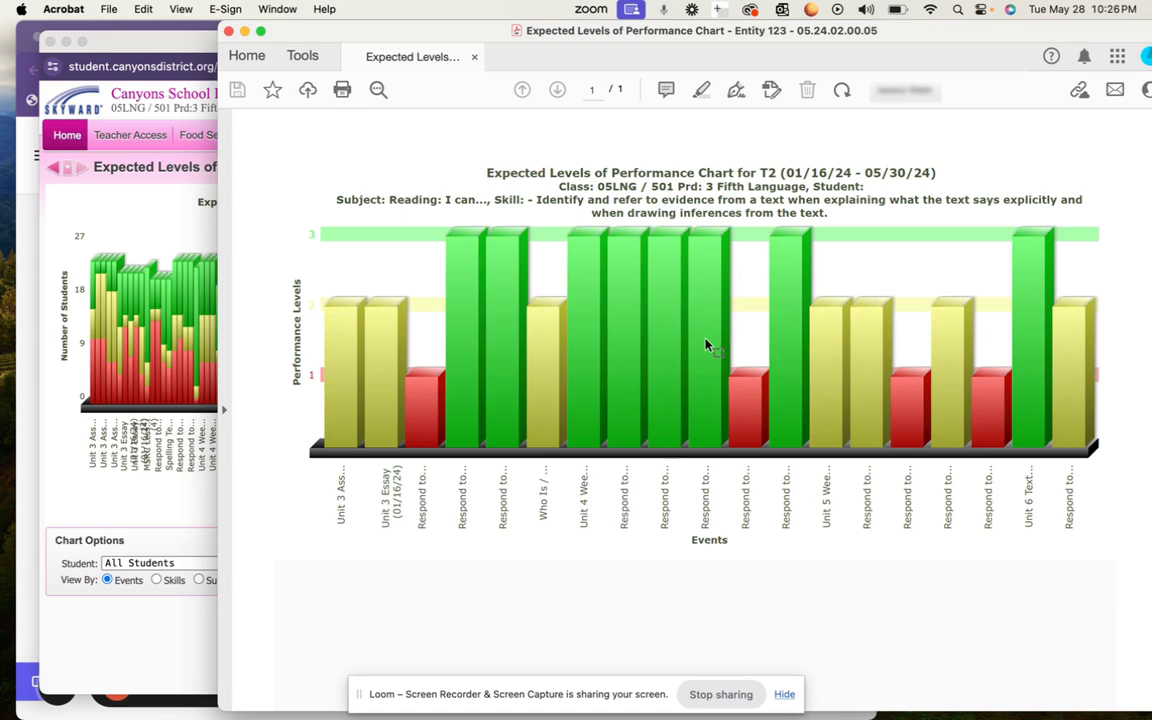
click(169, 503)
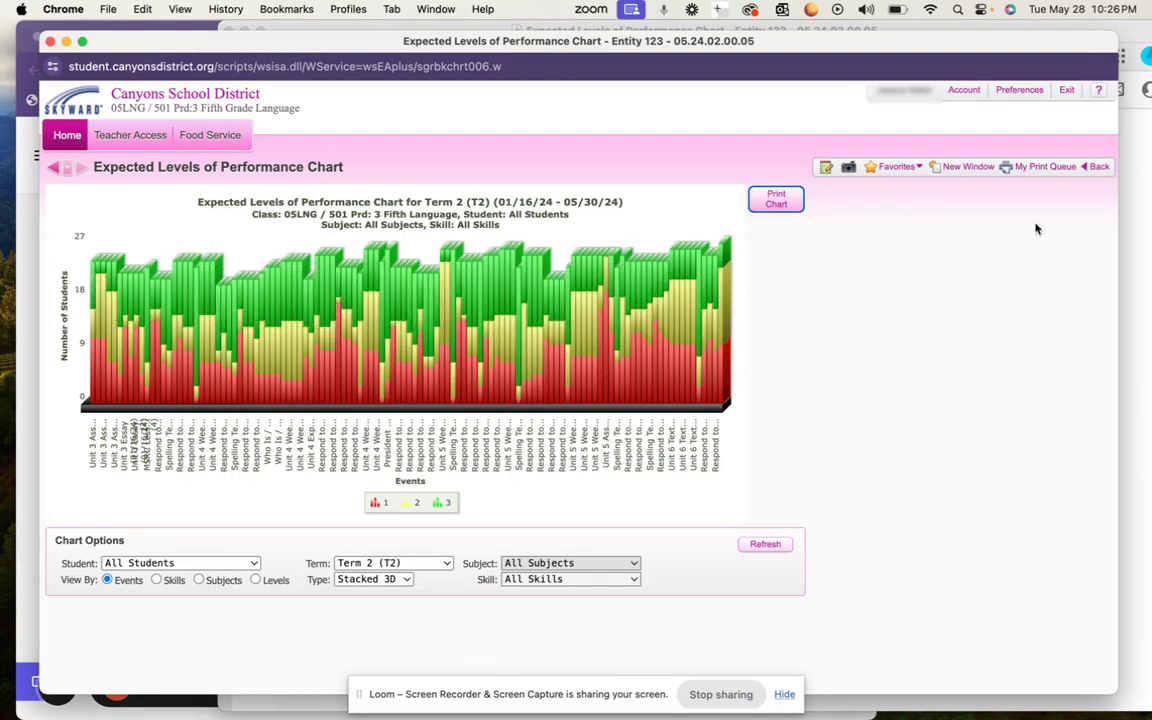
click(1100, 168)
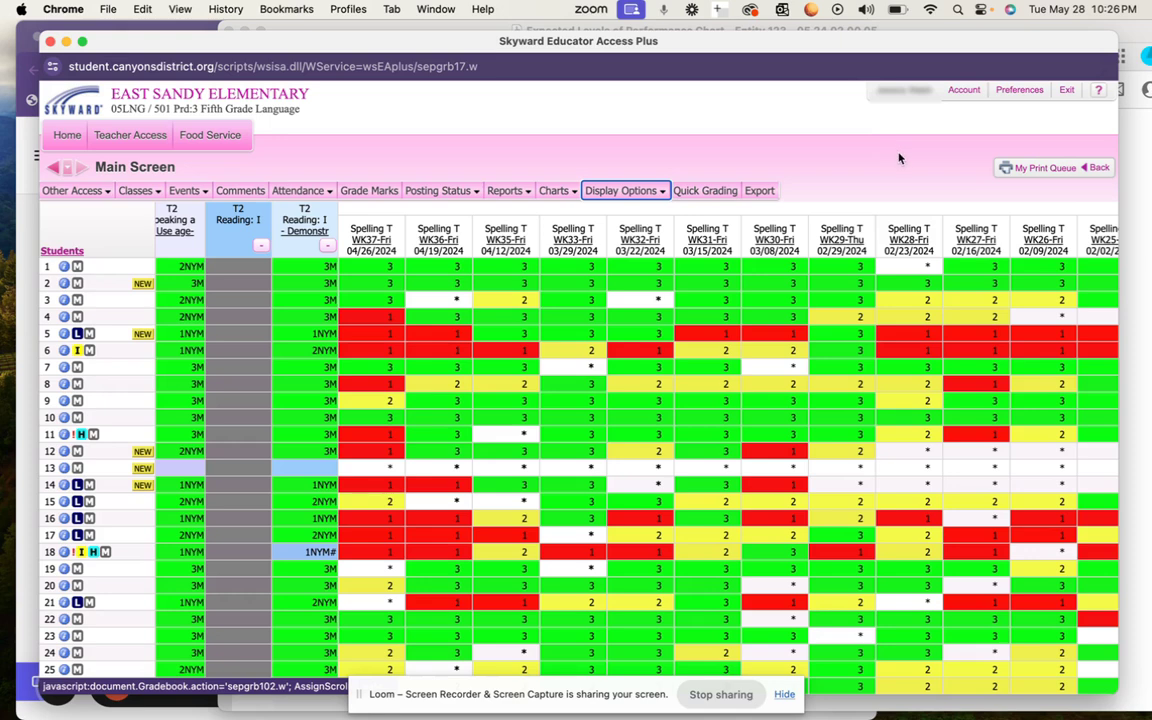
click(512, 191)
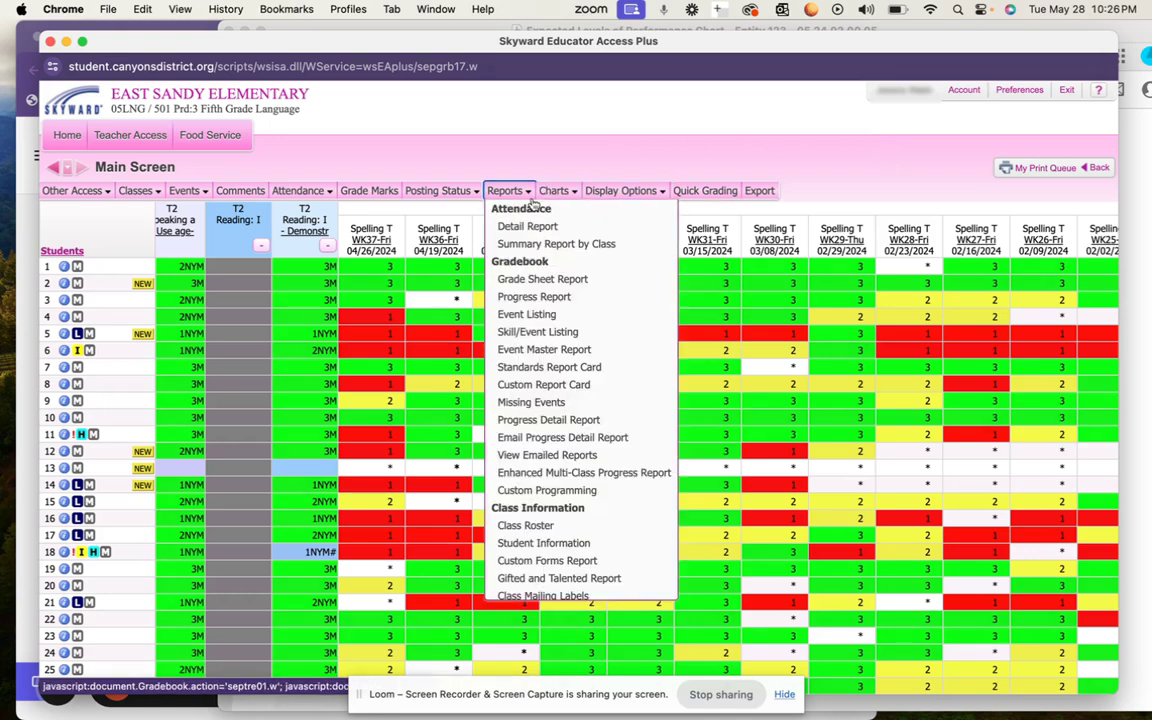
click(600, 386)
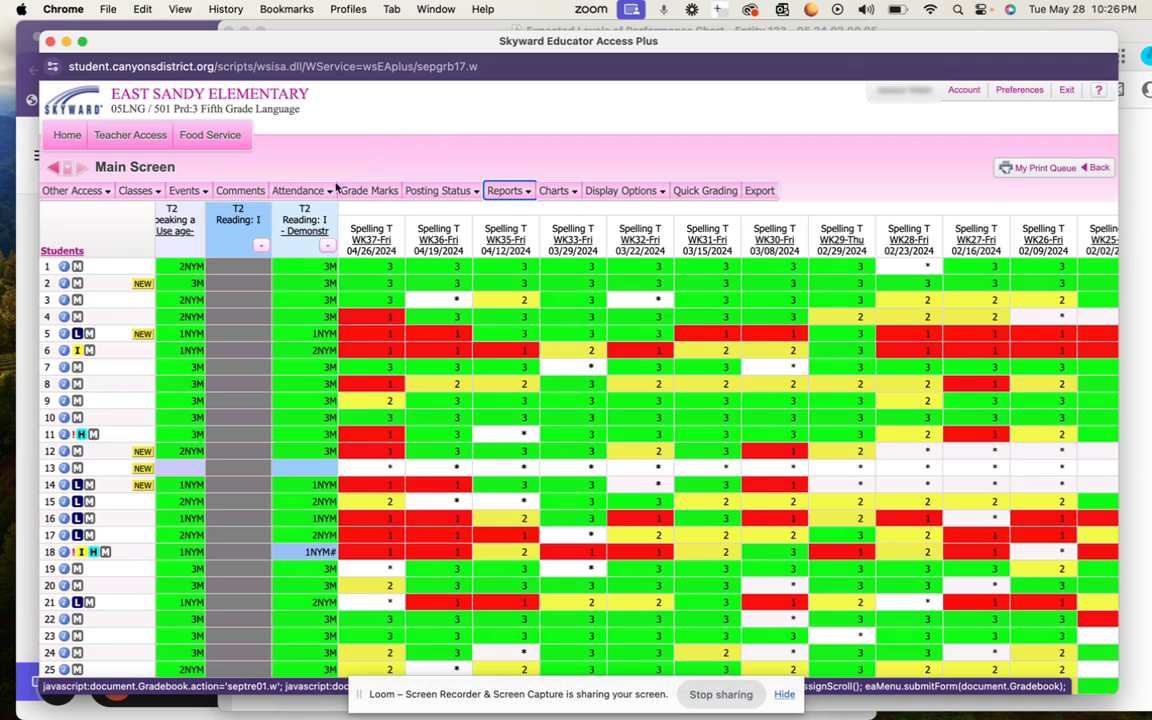
click(300, 190)
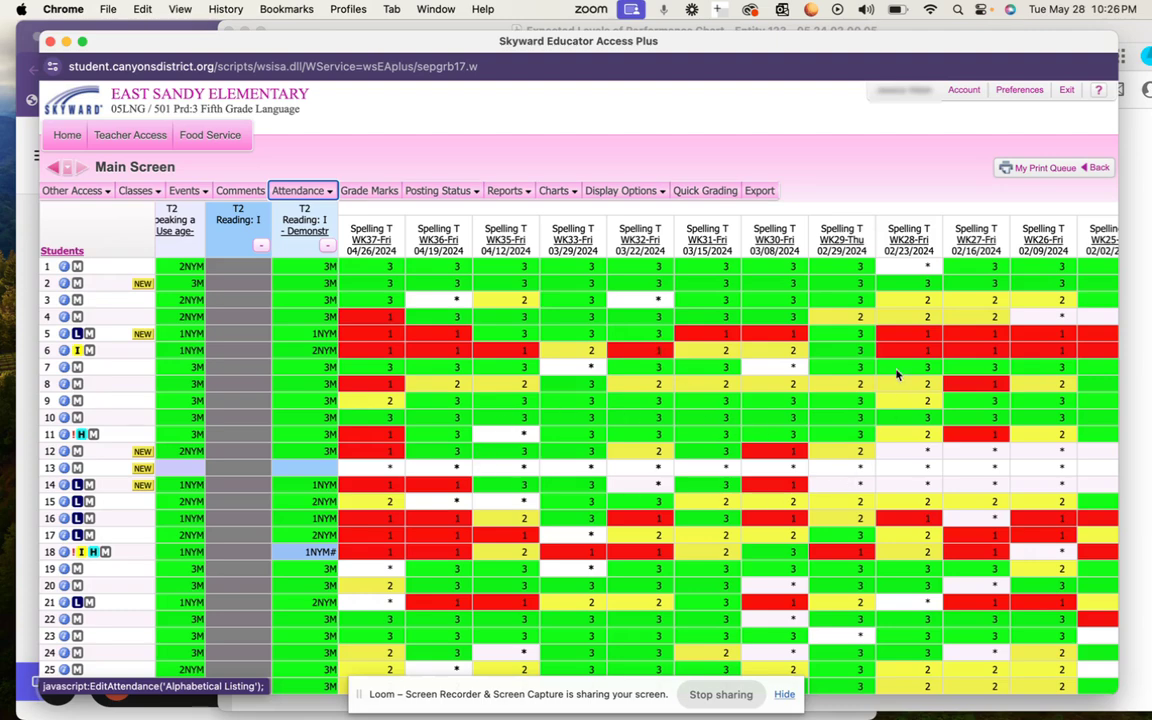
Step: View the grade entry for the T2 Reading skill on reading grade-level text with accuracy and fluency, and return to the gradebook
scroll(743, 433, right, 15)
scroll(743, 433, right, 10)
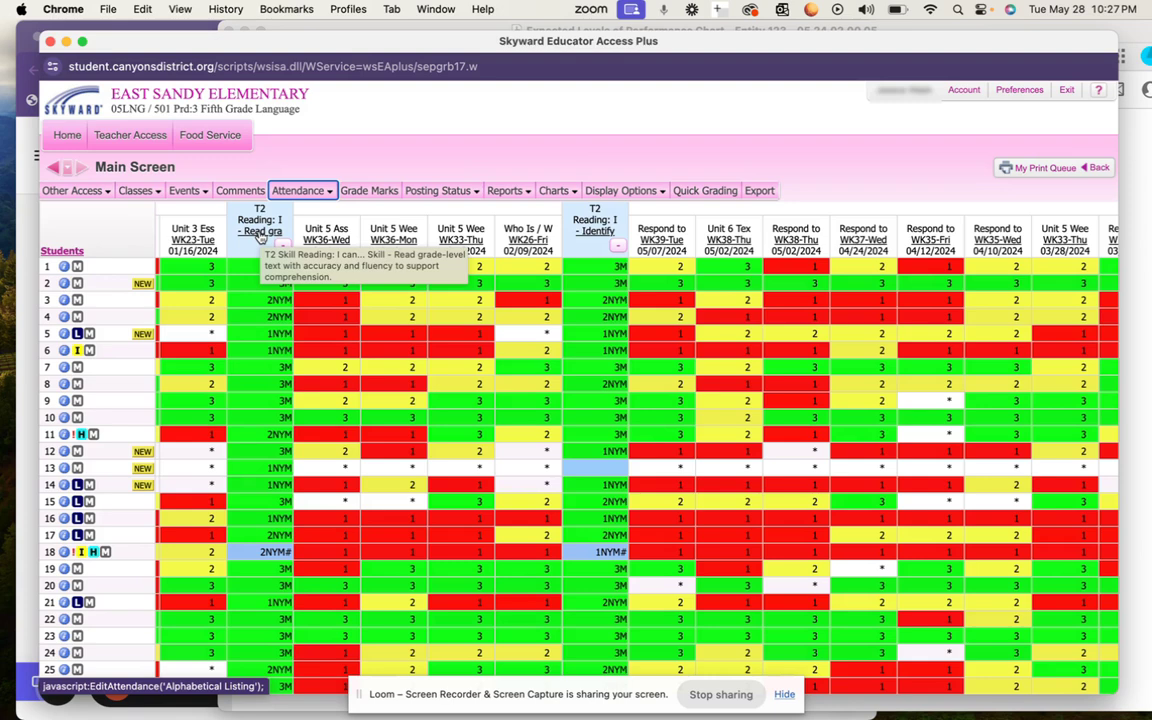
click(259, 233)
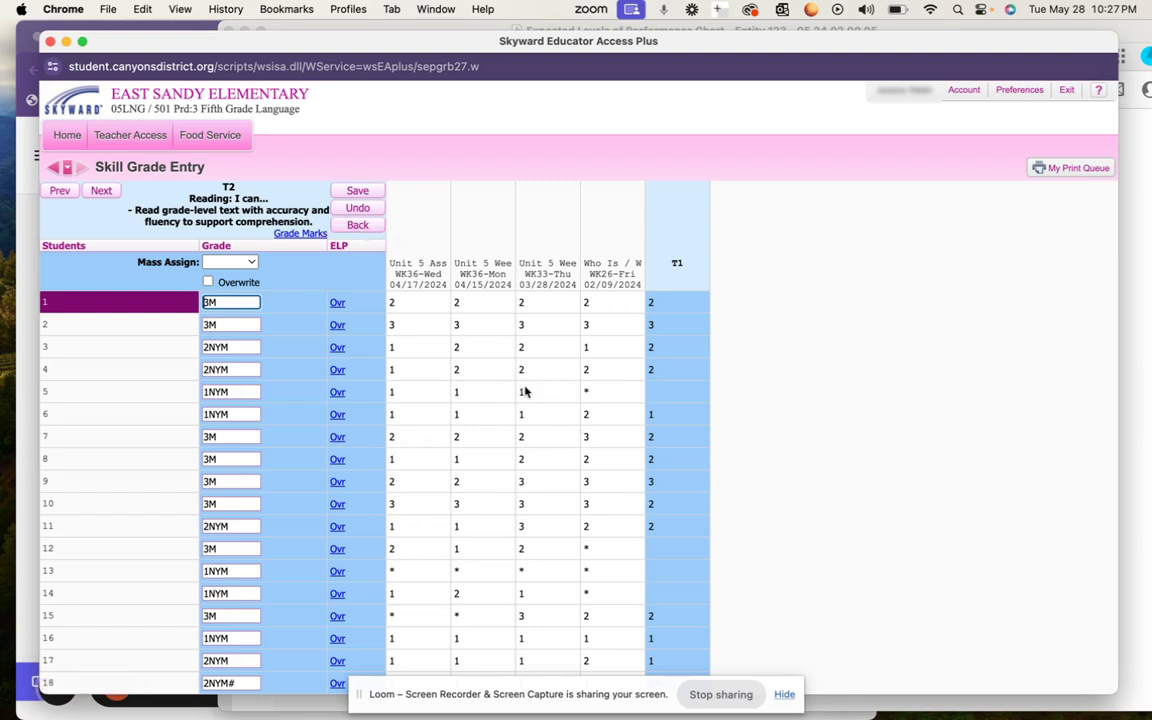
click(359, 229)
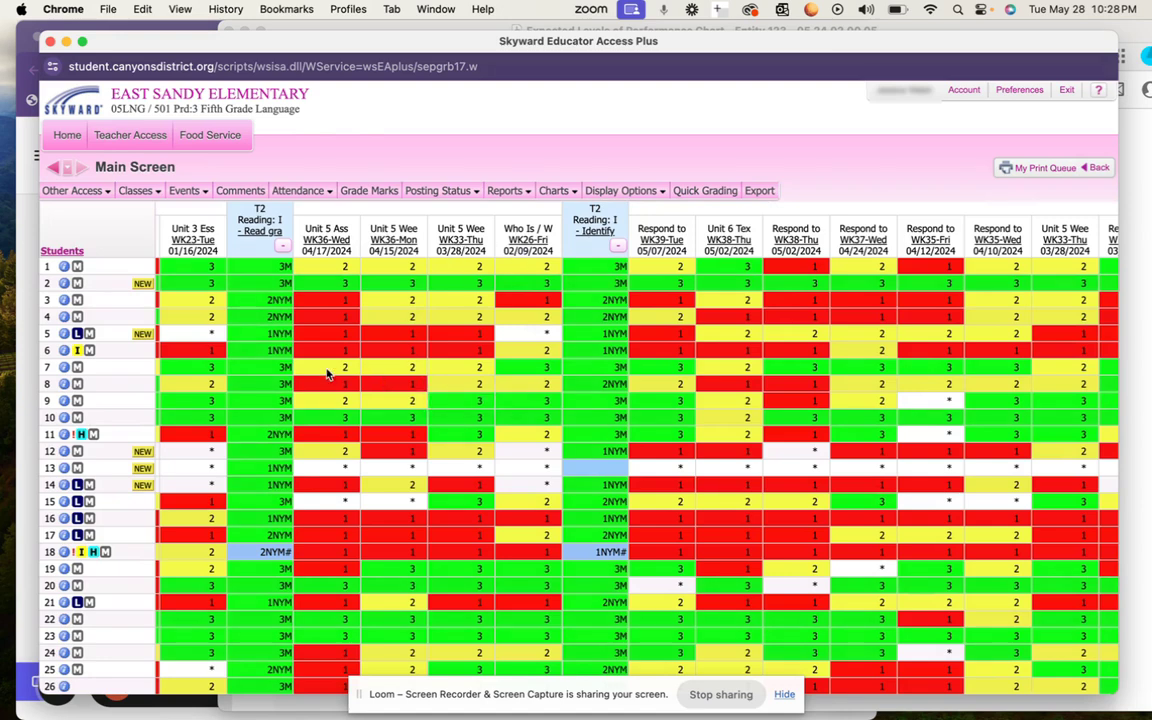
click(618, 190)
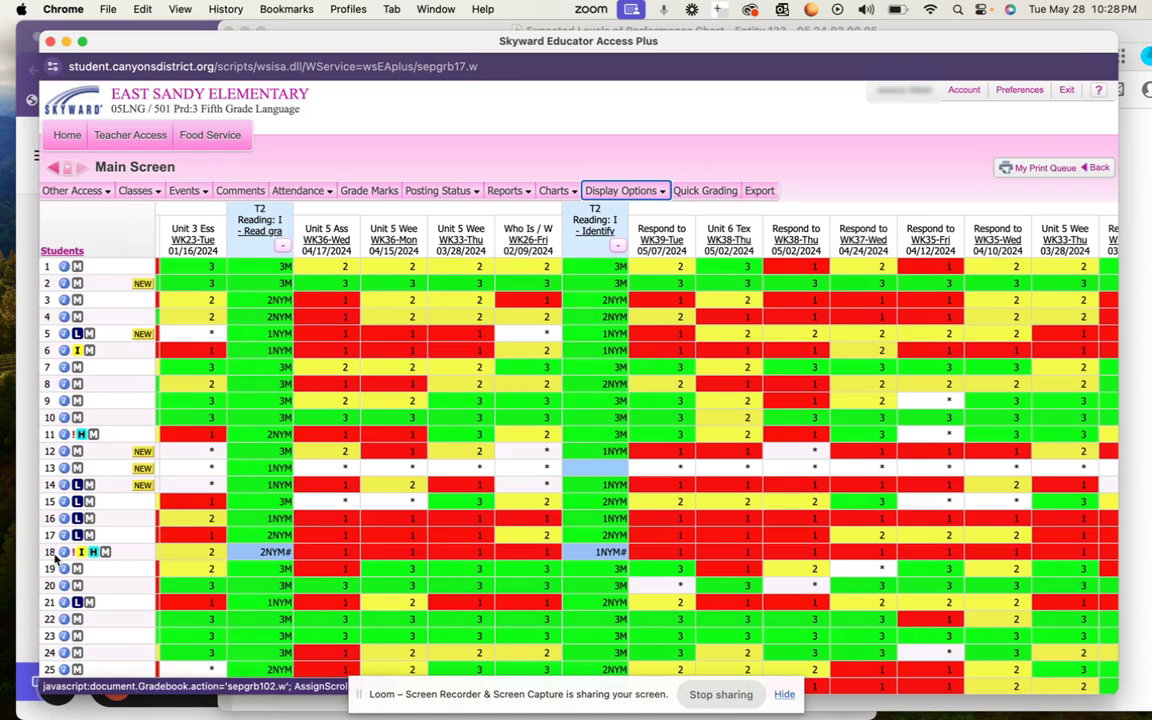
click(18, 644)
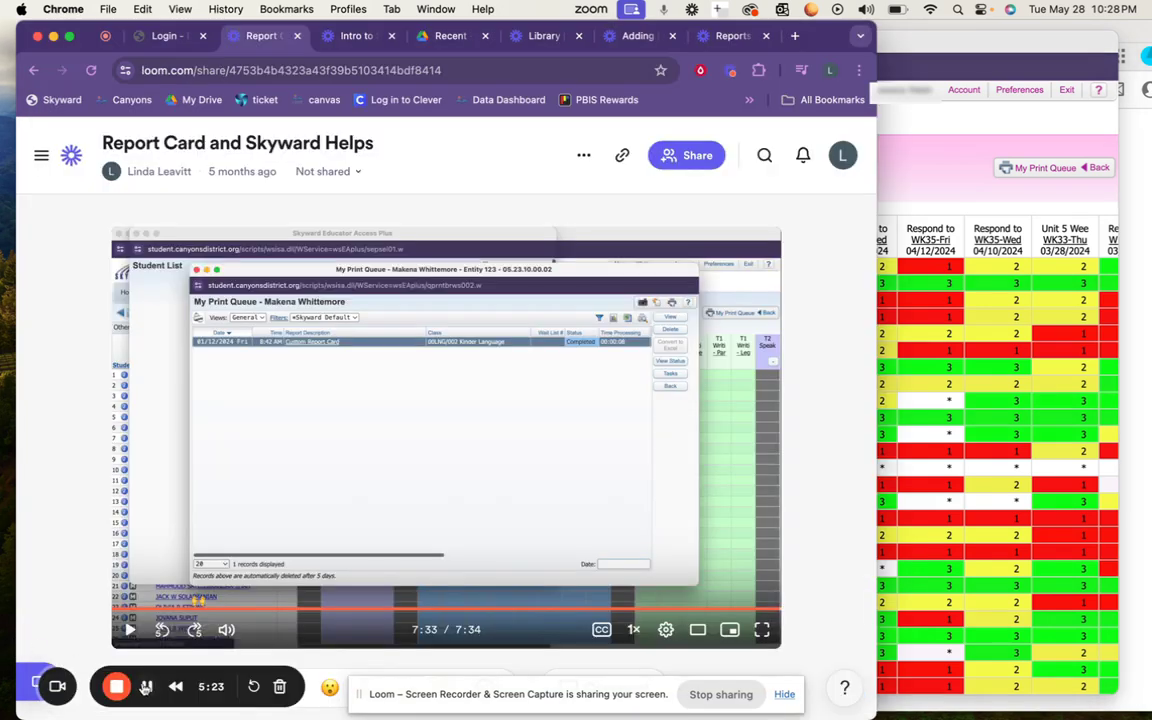
click(145, 687)
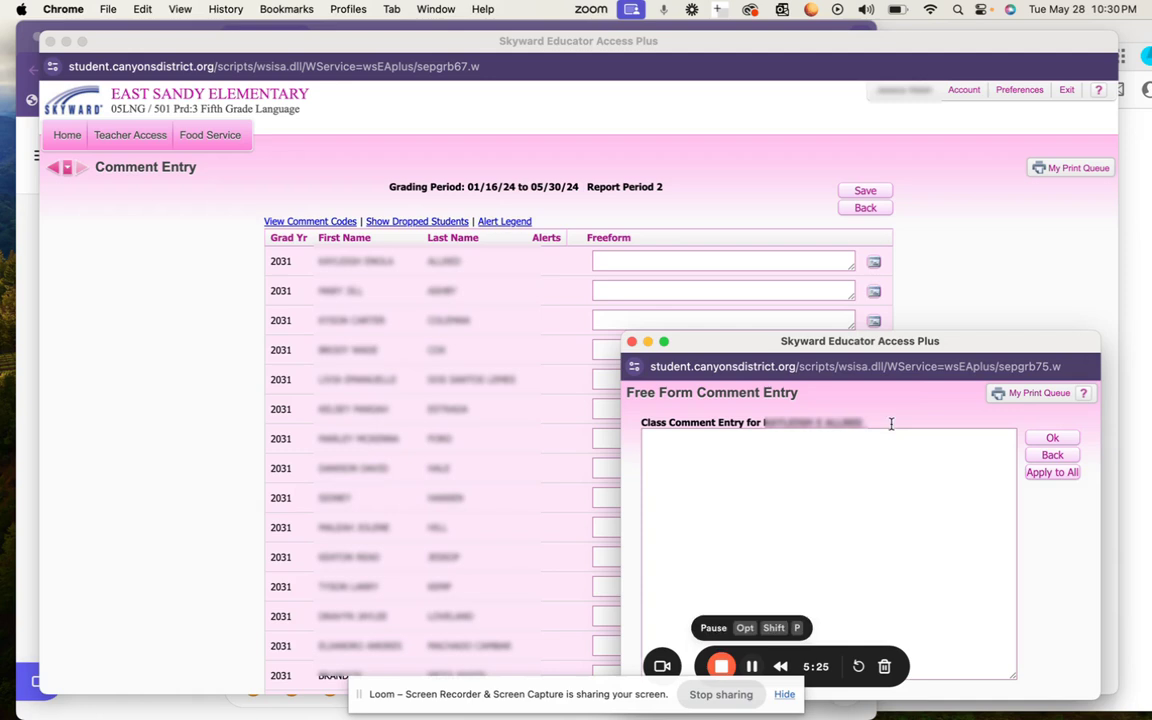
Step: Try out placeholder text directly in the first student's freeform comment field and erase it
click(963, 307)
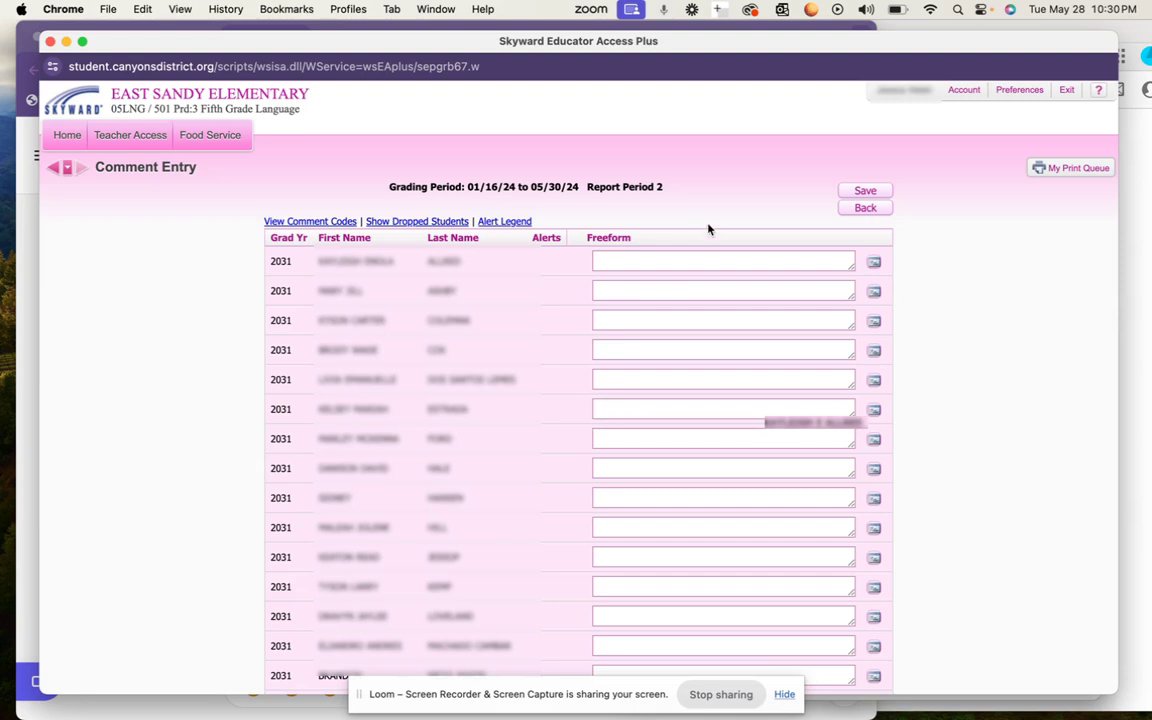
click(635, 264)
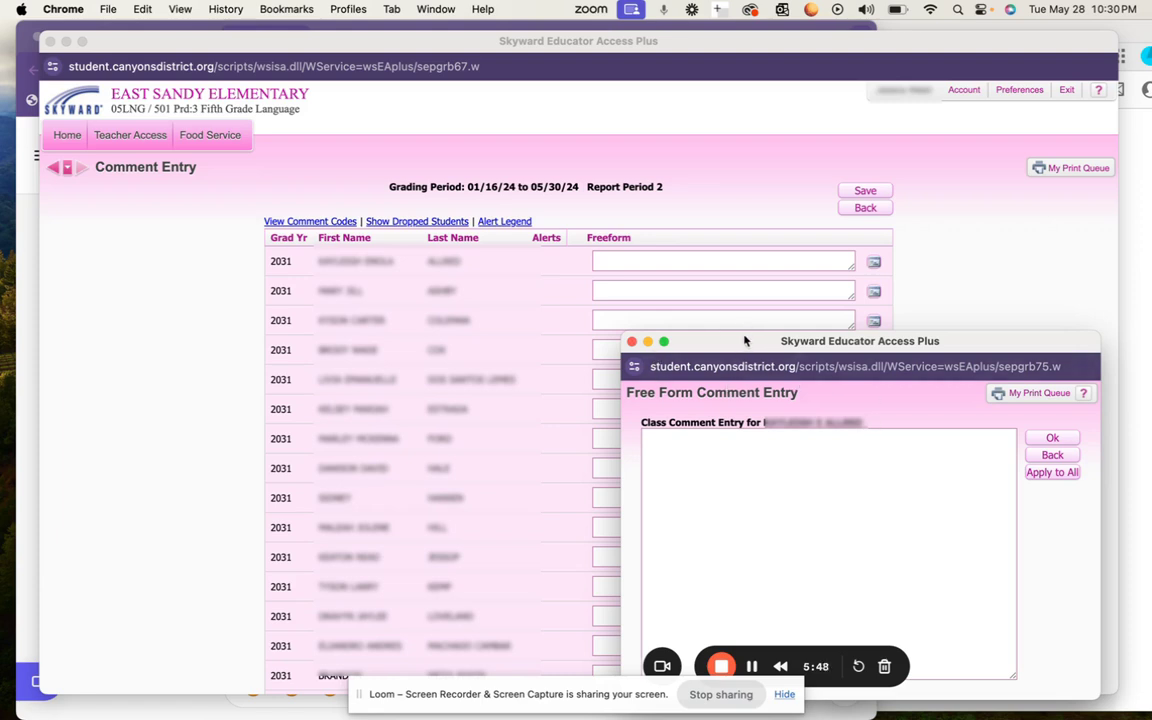
click(619, 262)
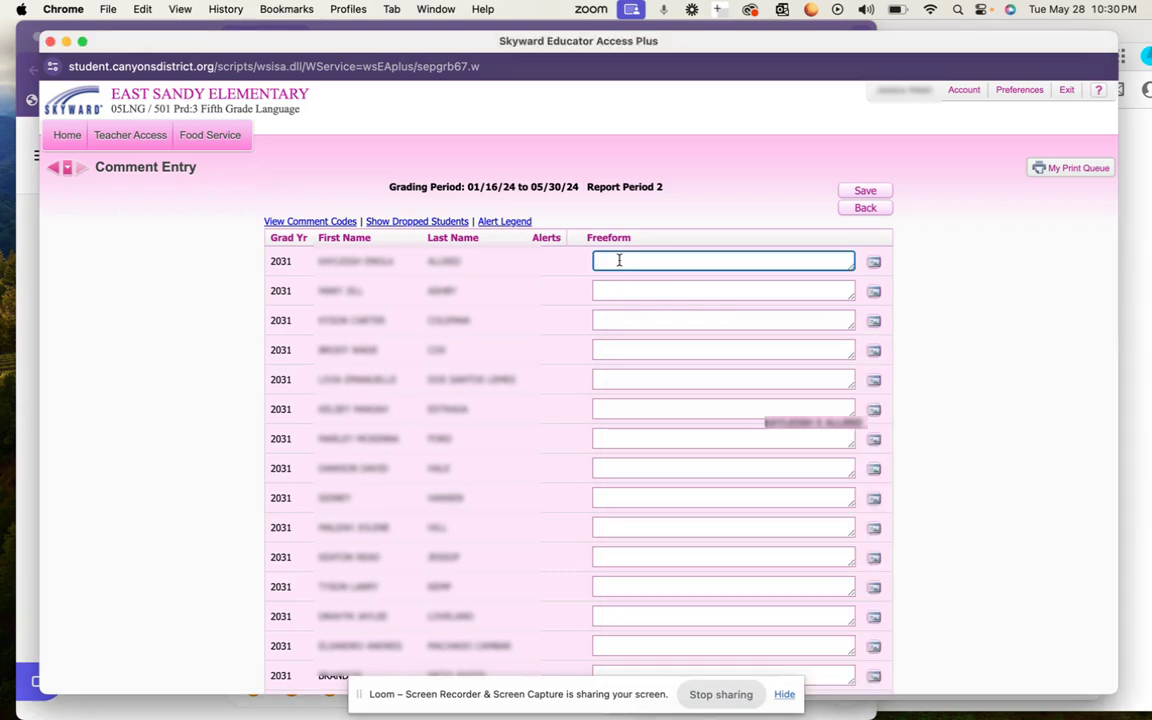
text(adjhflaskjd)
key(BackSpace)
key(BackSpace)
Step: Enlarge the first student's freeform comment box to about twice its height
double_click(851, 267)
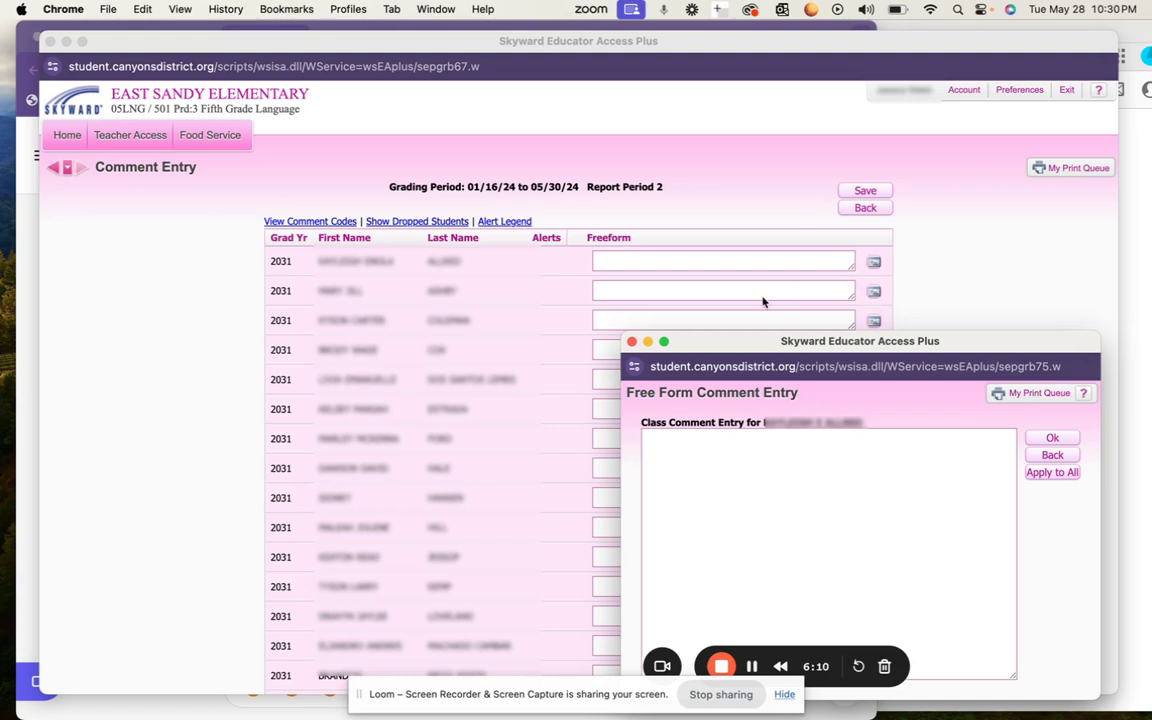
click(632, 342)
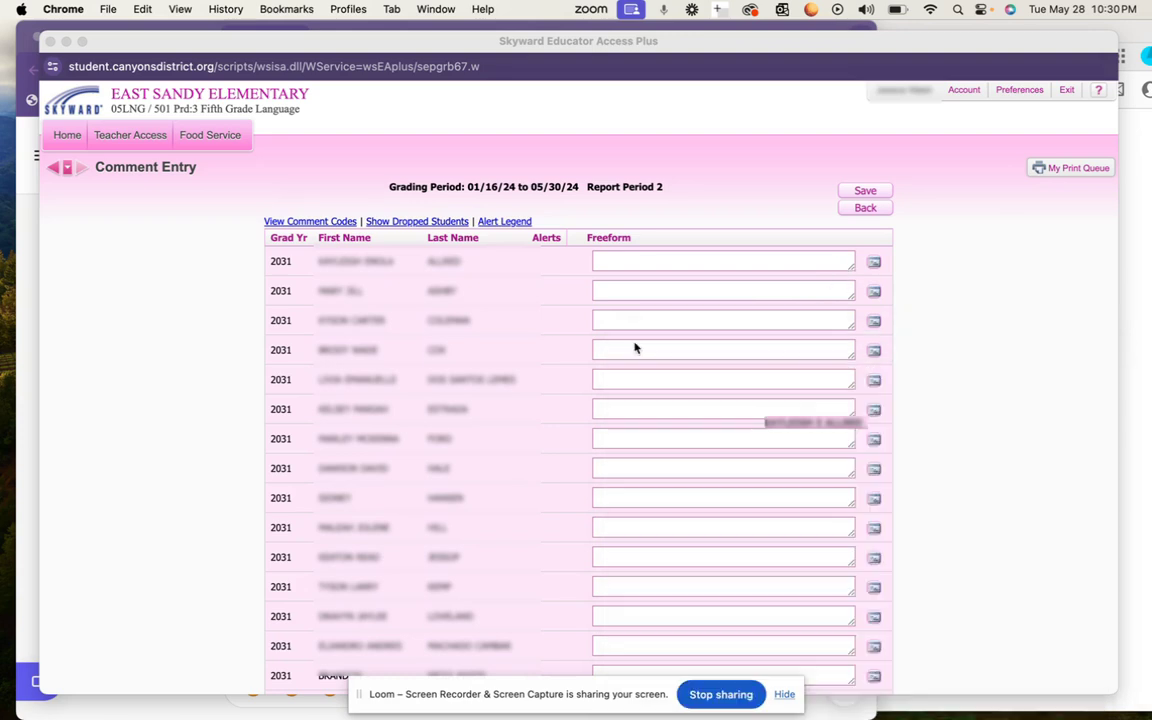
click(848, 264)
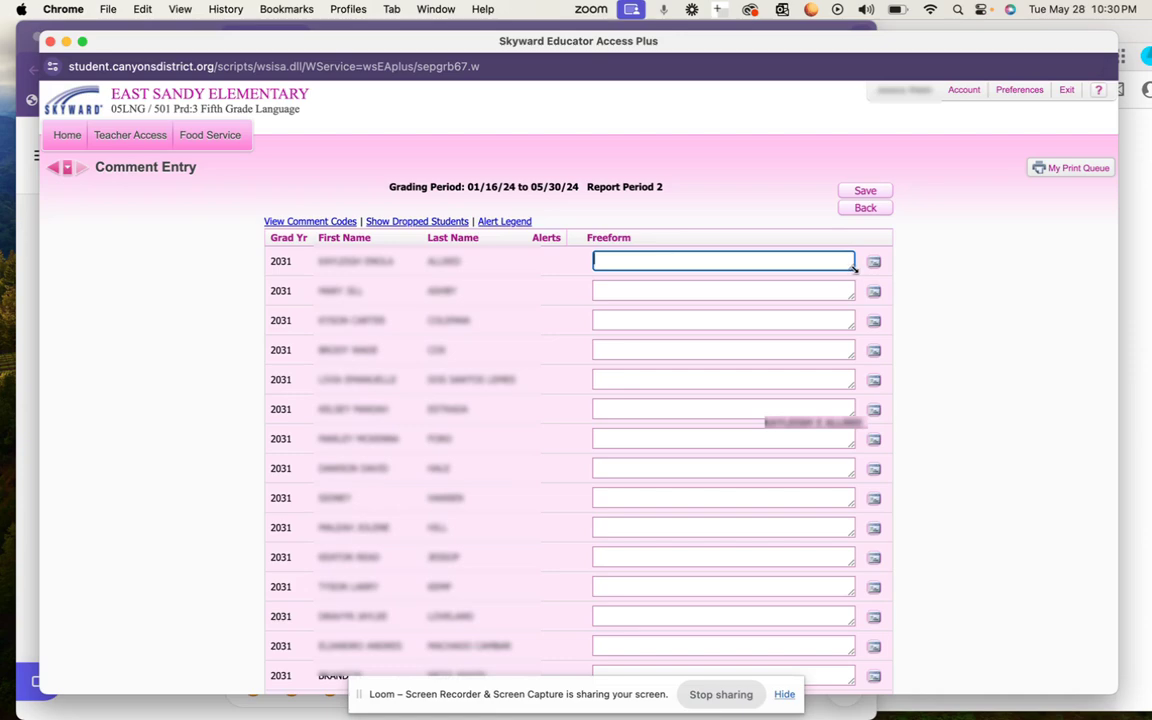
drag(854, 268, 818, 302)
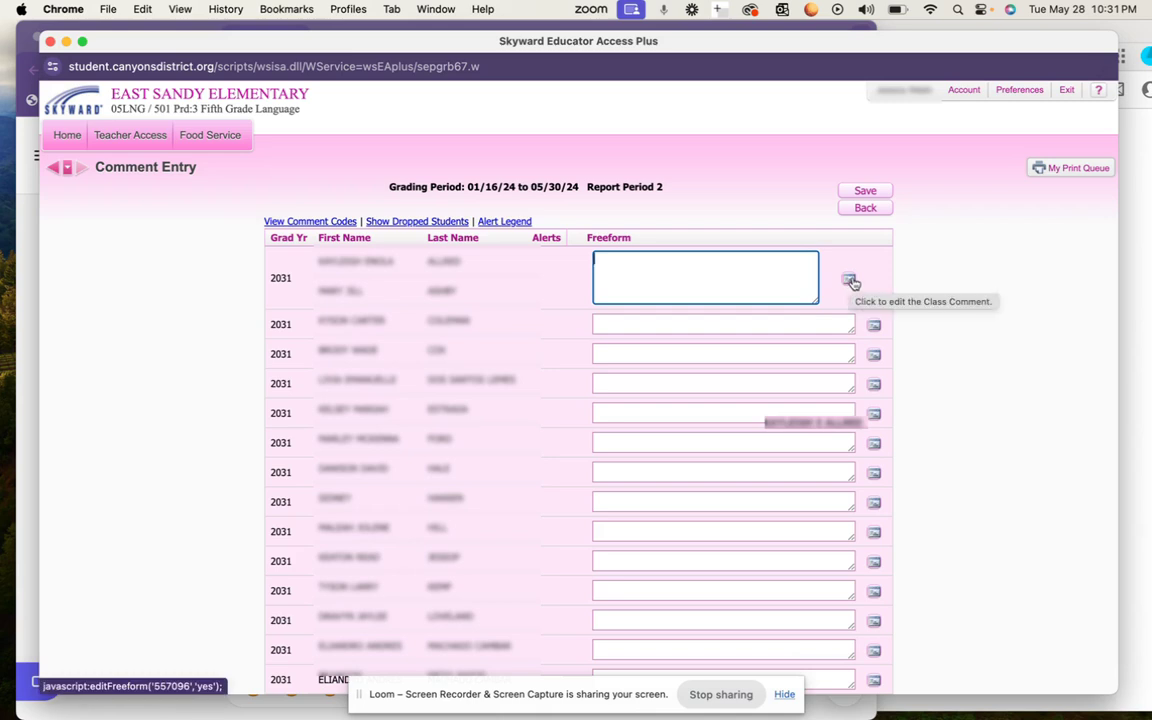
Step: Write the class comment "I love having in my class. Please make sure to read every night." and apply it to all students
click(849, 281)
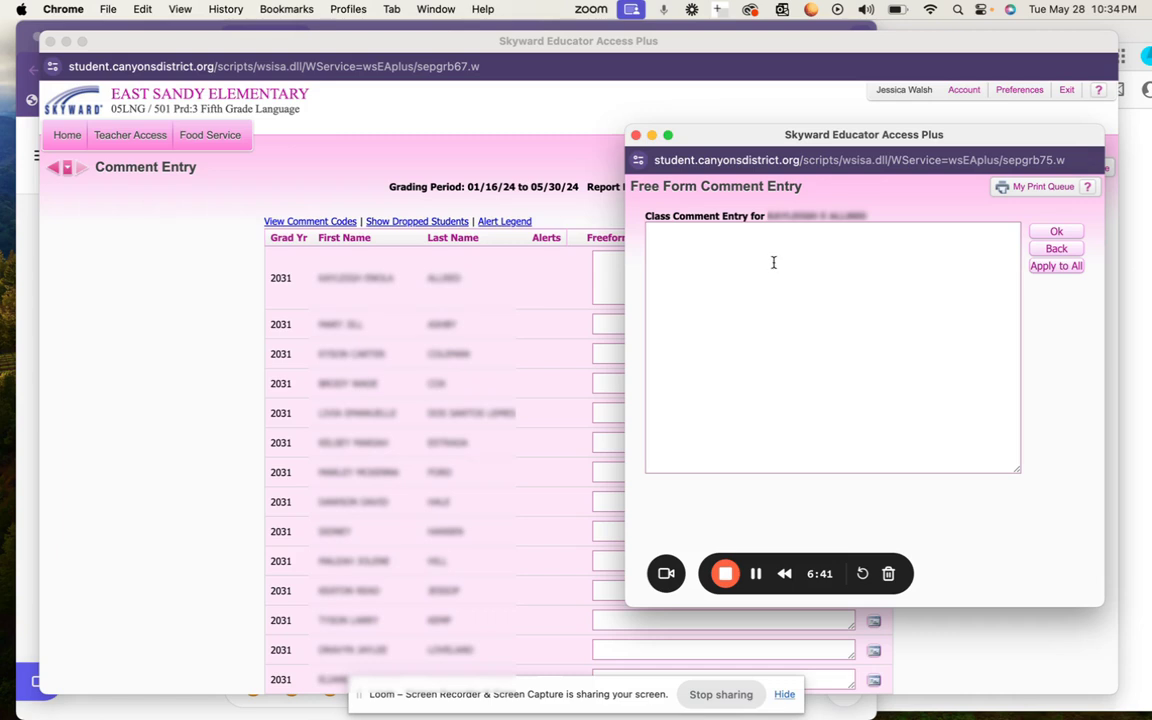
click(711, 251)
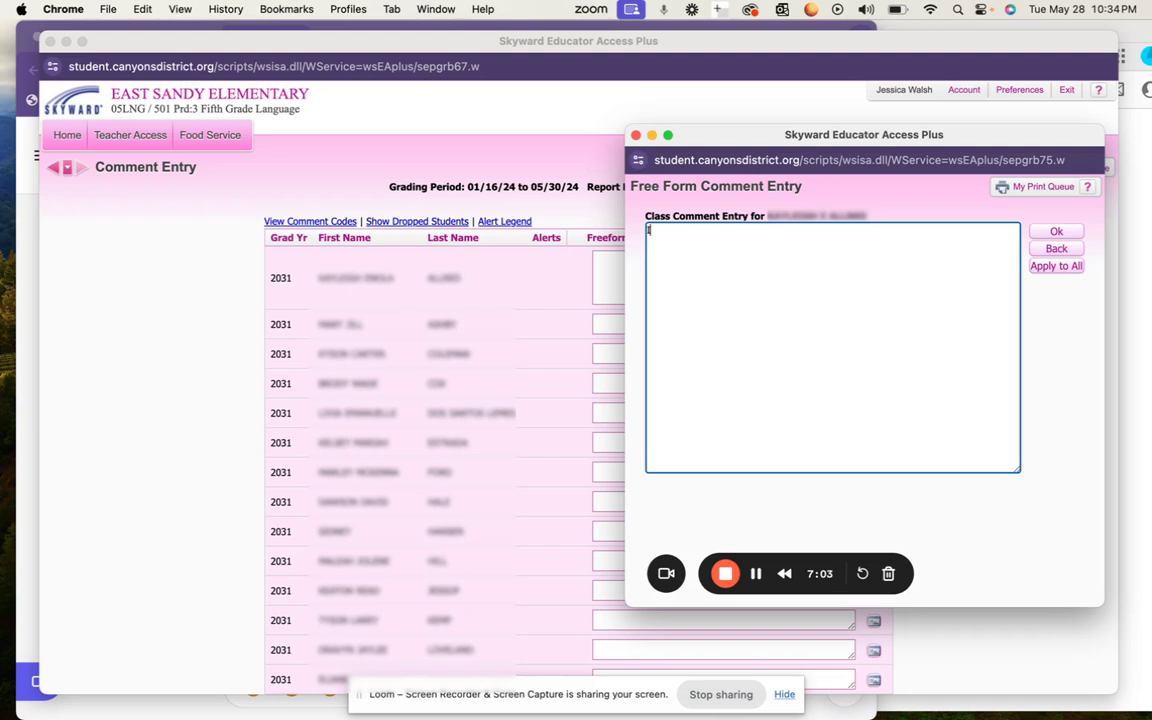
text(I love having in my class)
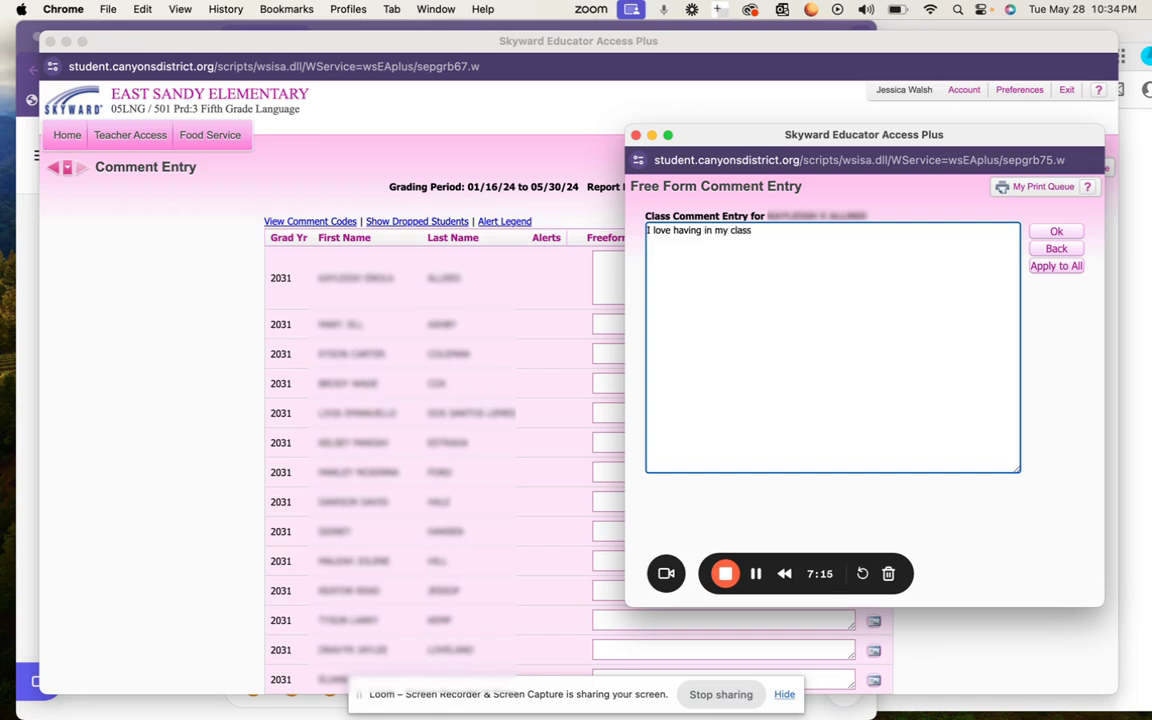
text(. Please make sure to read e)
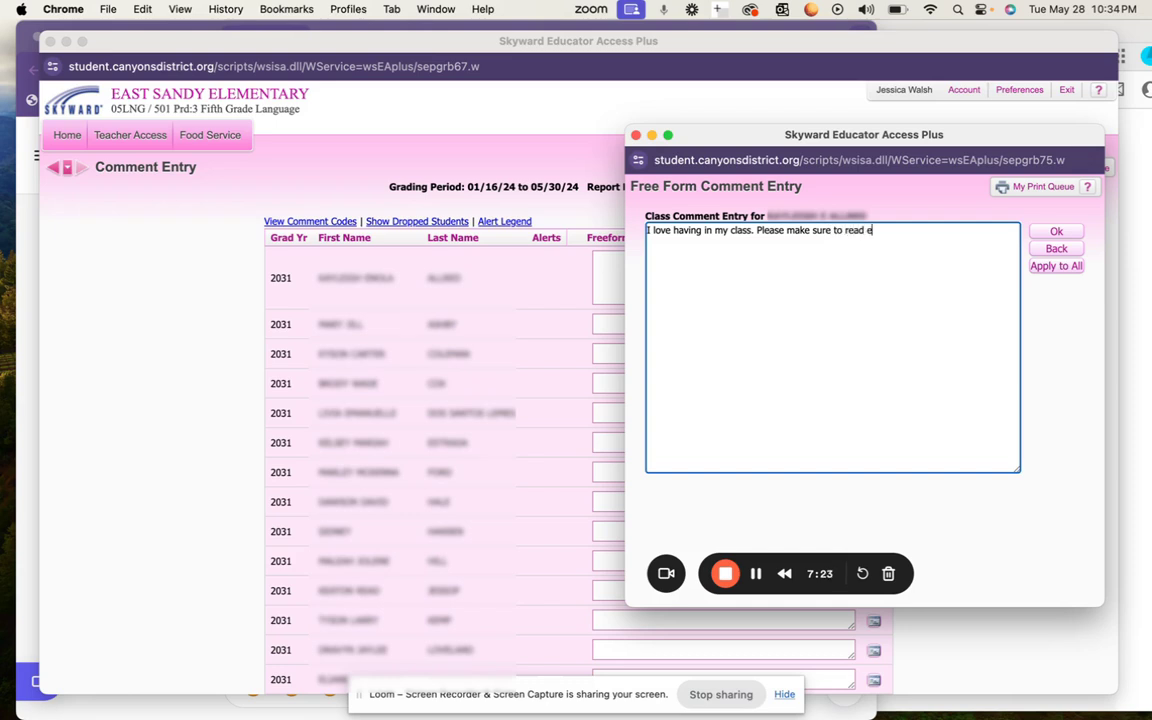
text(very night.)
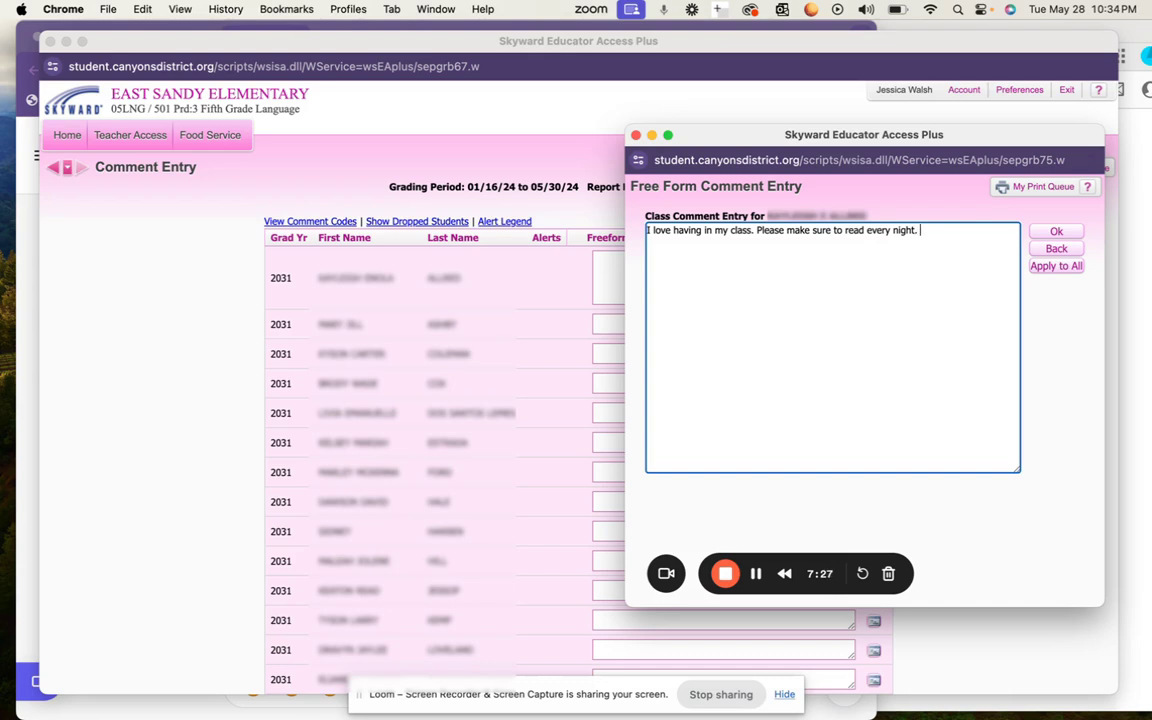
click(1061, 272)
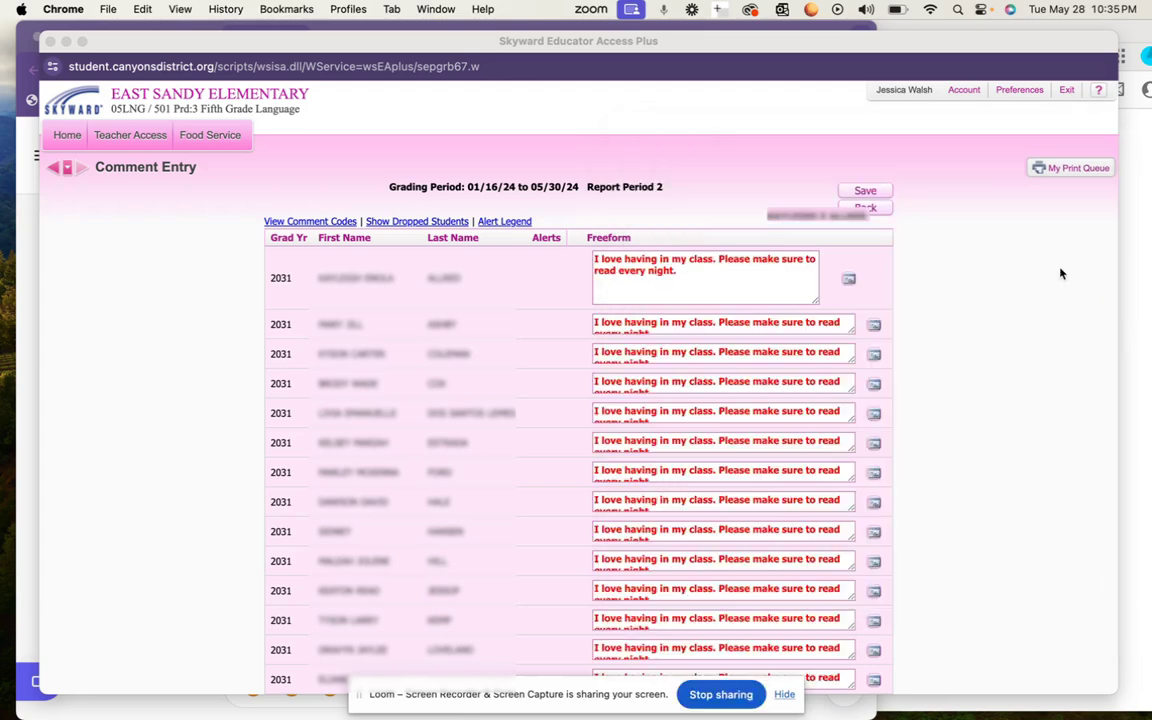
Step: Insert a student's first name into each of the first two students' freeform comments
click(622, 259)
click(625, 259)
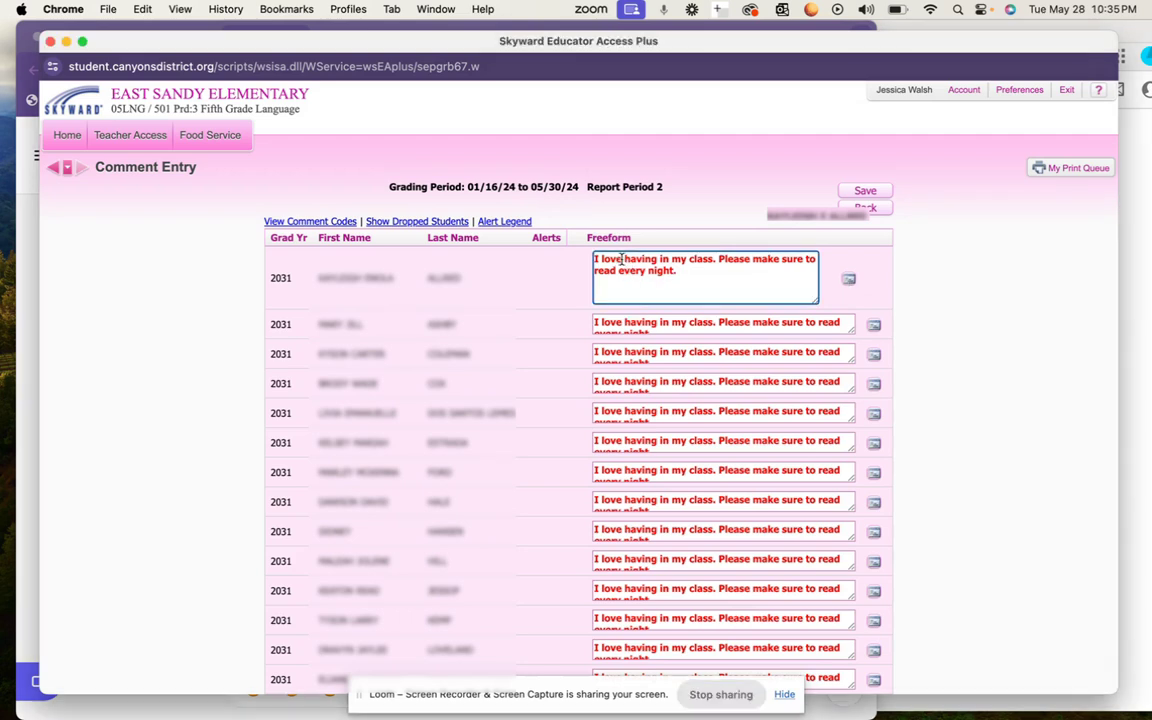
click(624, 259)
text(Linda)
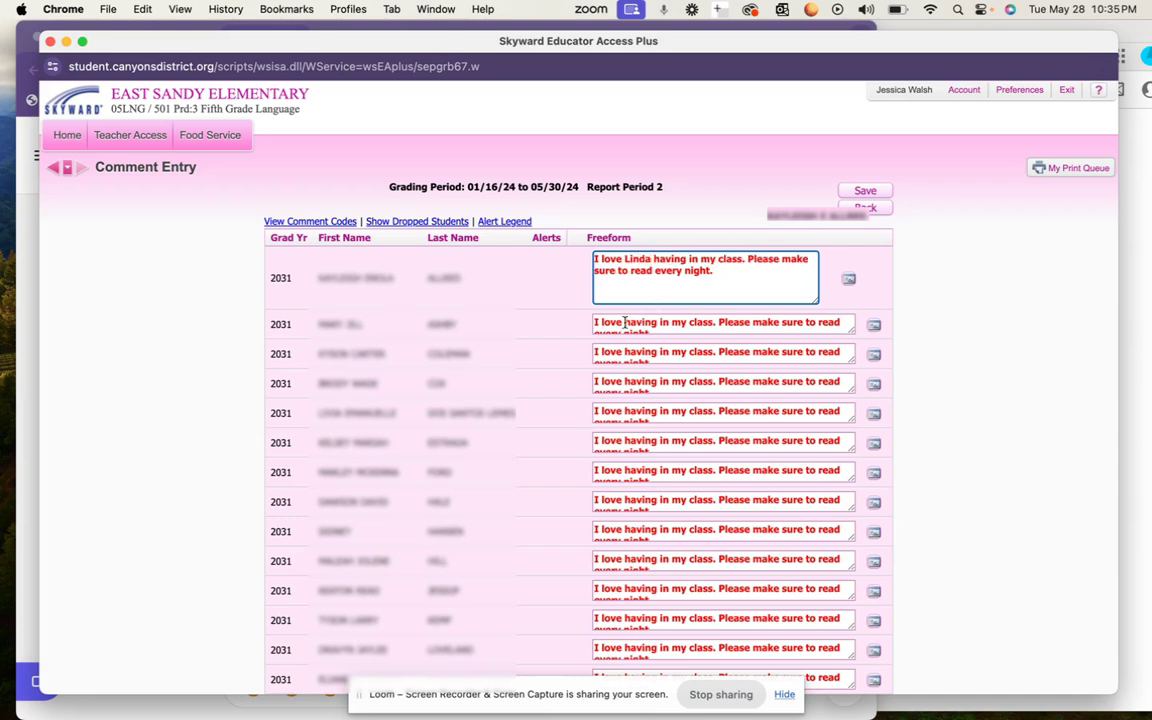
click(660, 322)
text(Bob)
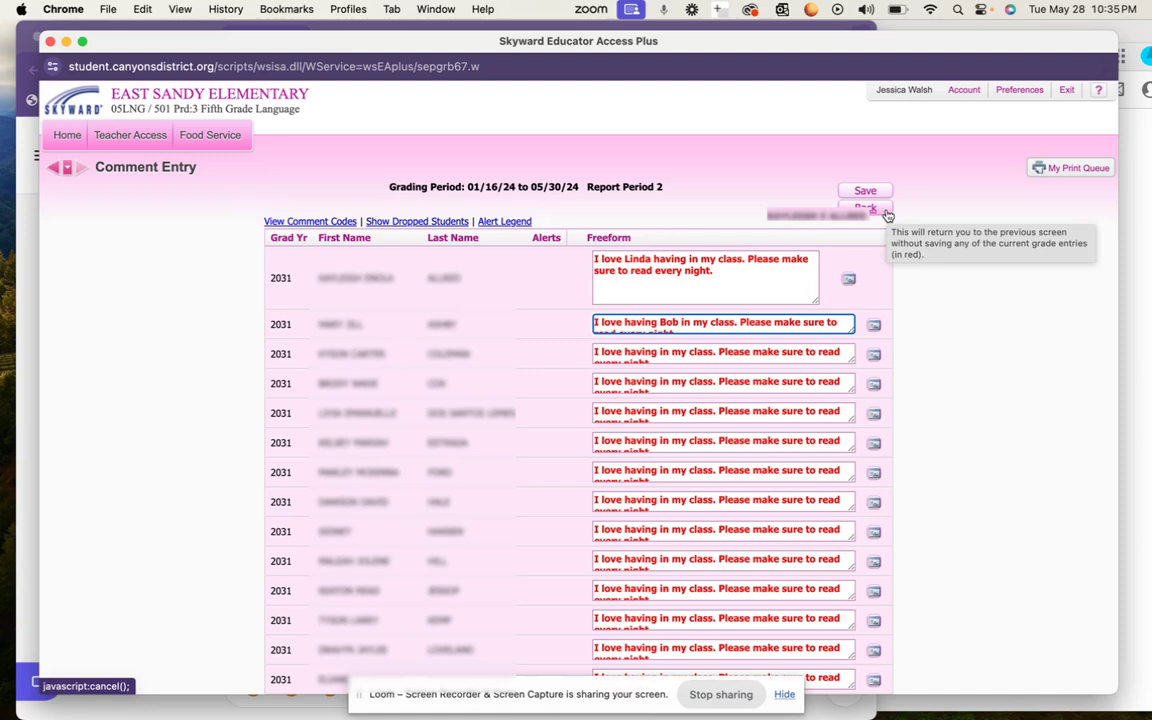
Step: Leave the comment entry without saving the changes and return to the gradebook's main screen
click(886, 213)
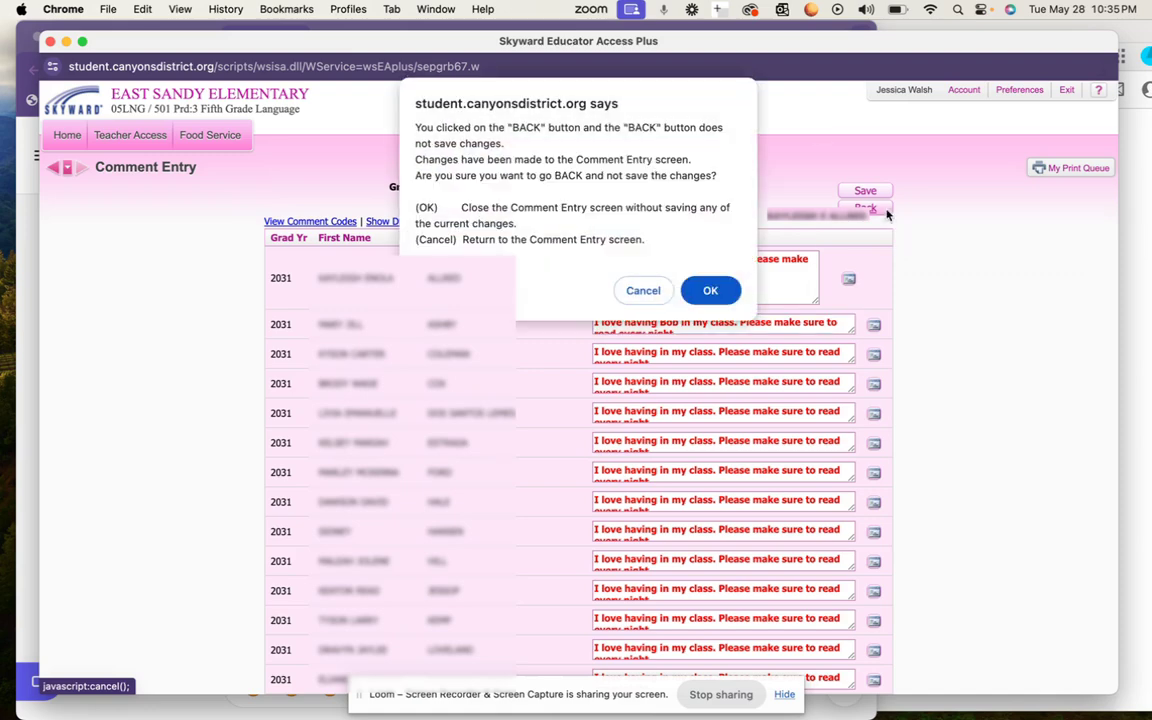
click(712, 290)
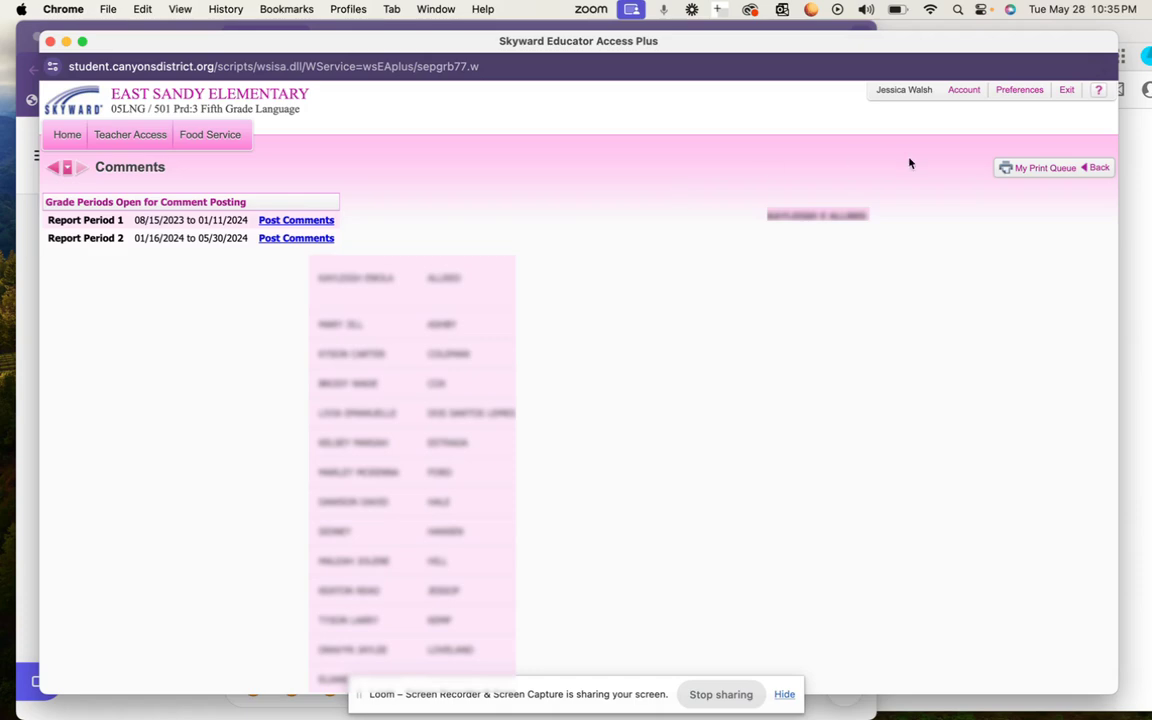
click(1100, 168)
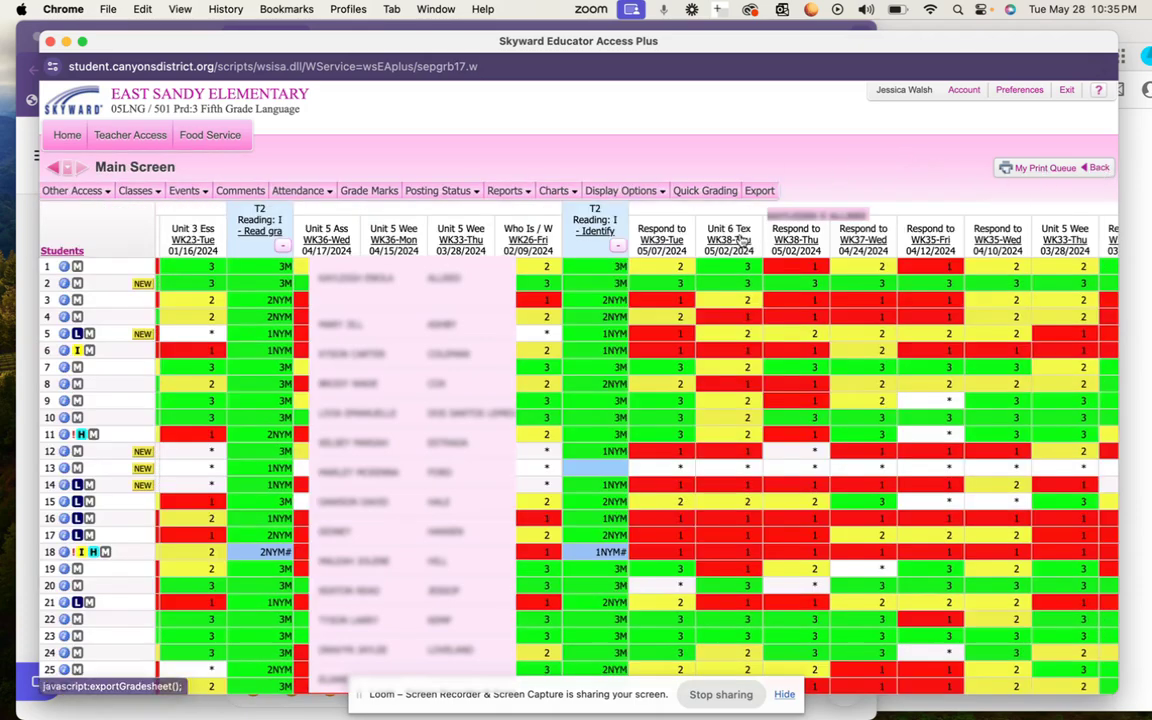
click(622, 190)
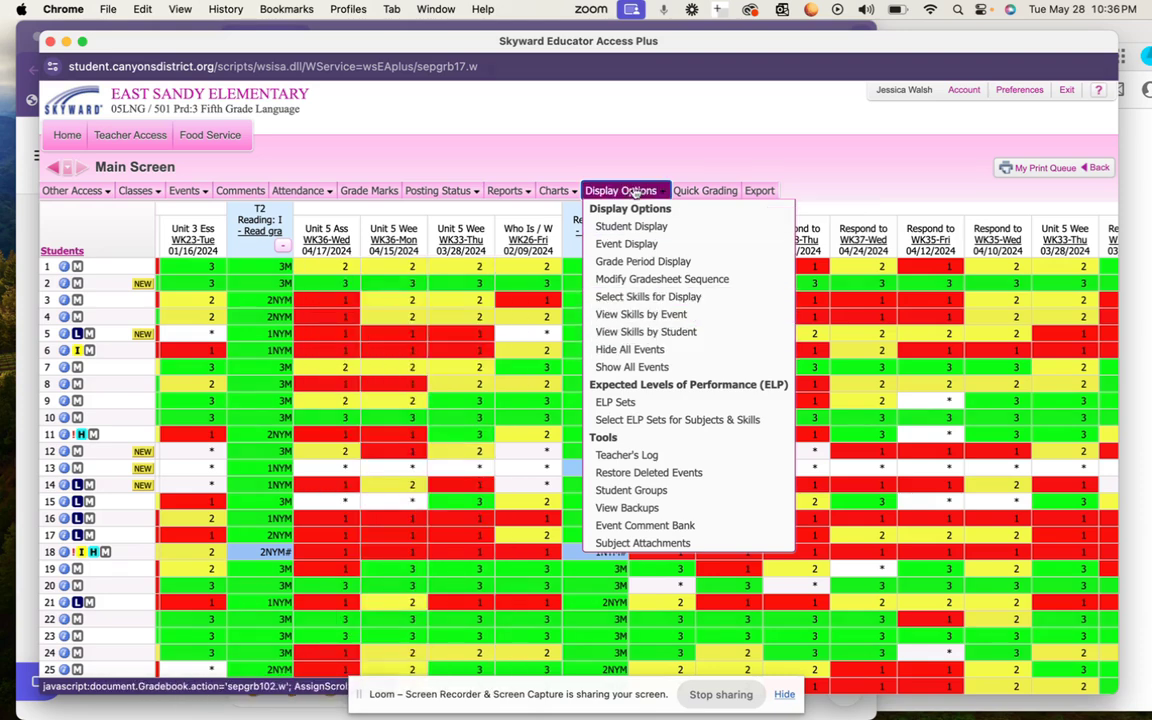
mouse_move(507, 190)
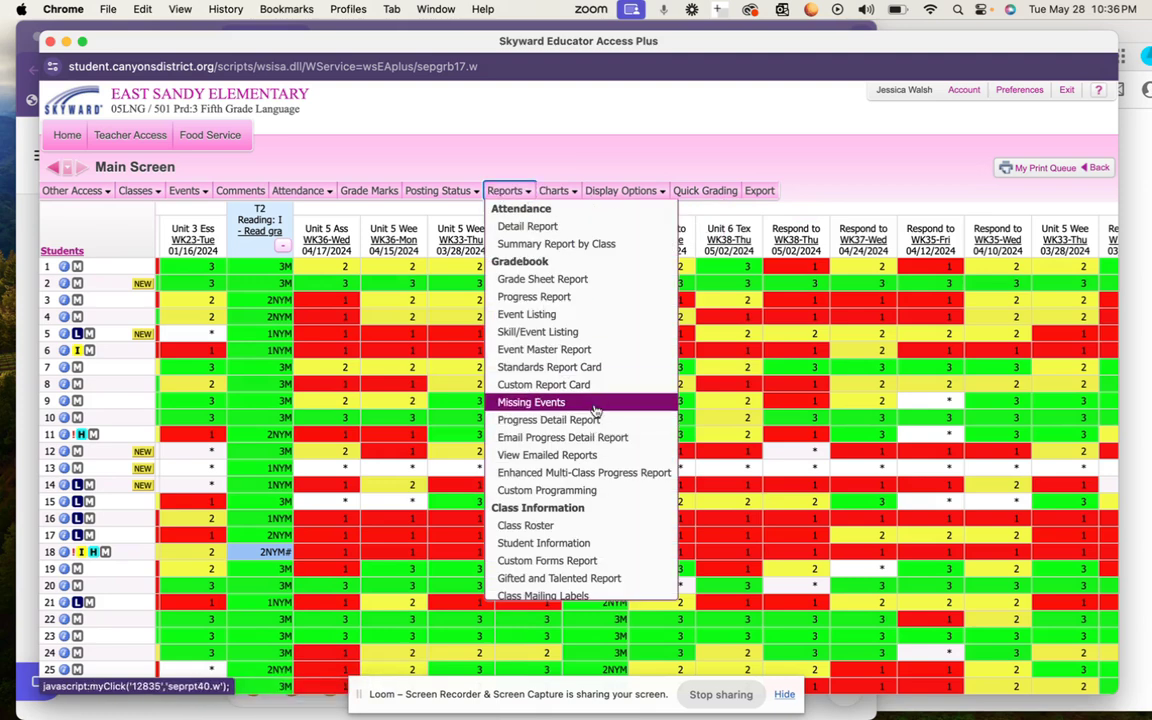